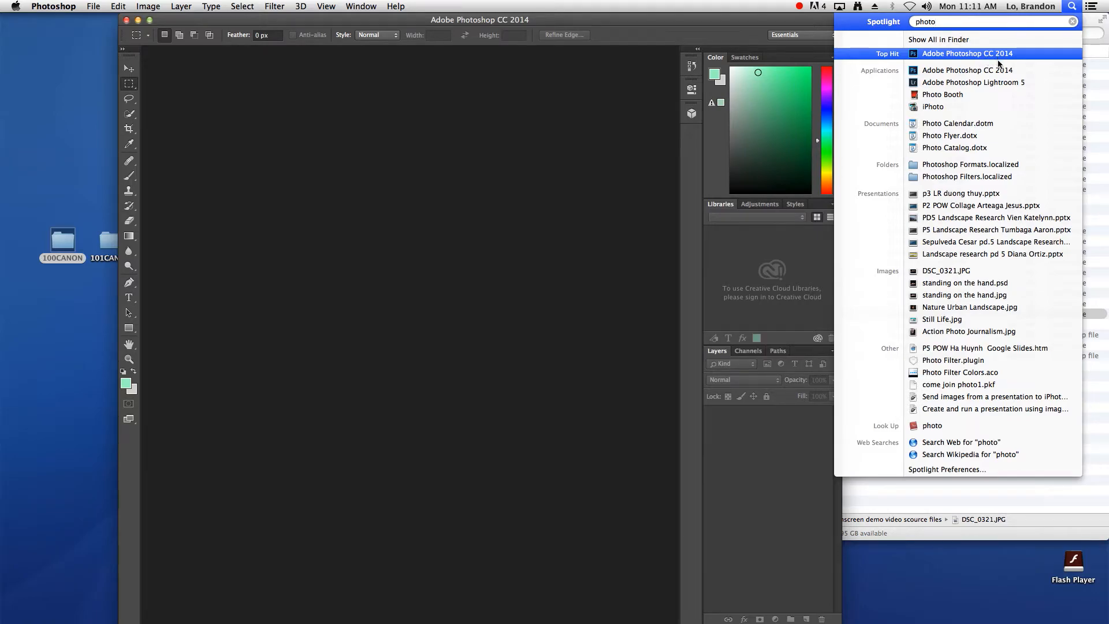
# Open DSC_0321.JPG and DSC_0298.JPG from the greenscreen demo video scource files folder in Photoshop
pyautogui.click(625, 129)
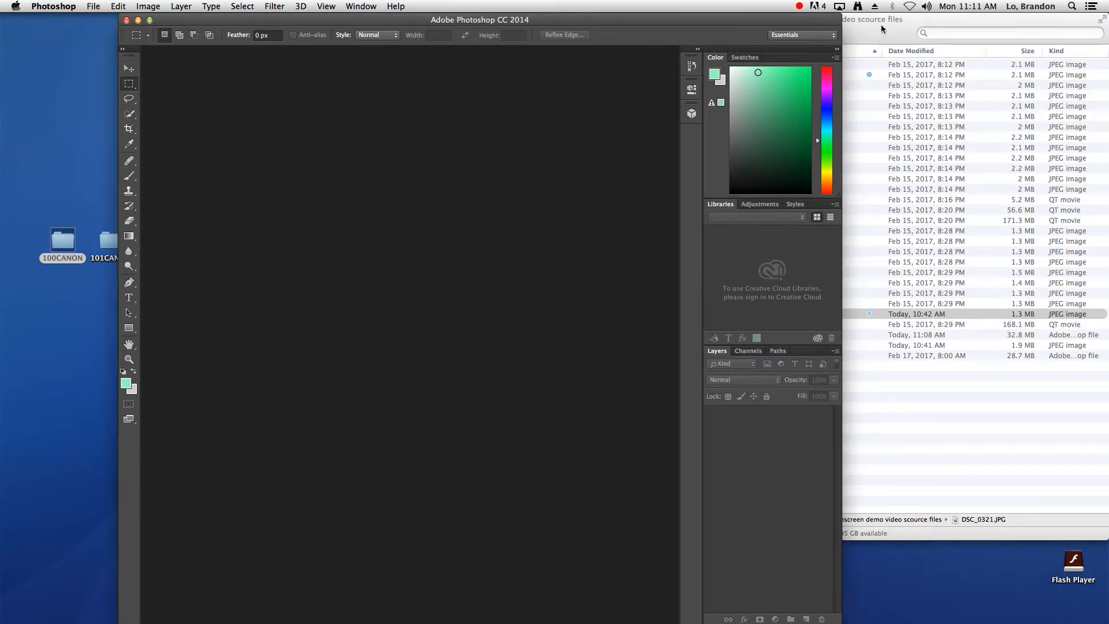
pyautogui.click(860, 26)
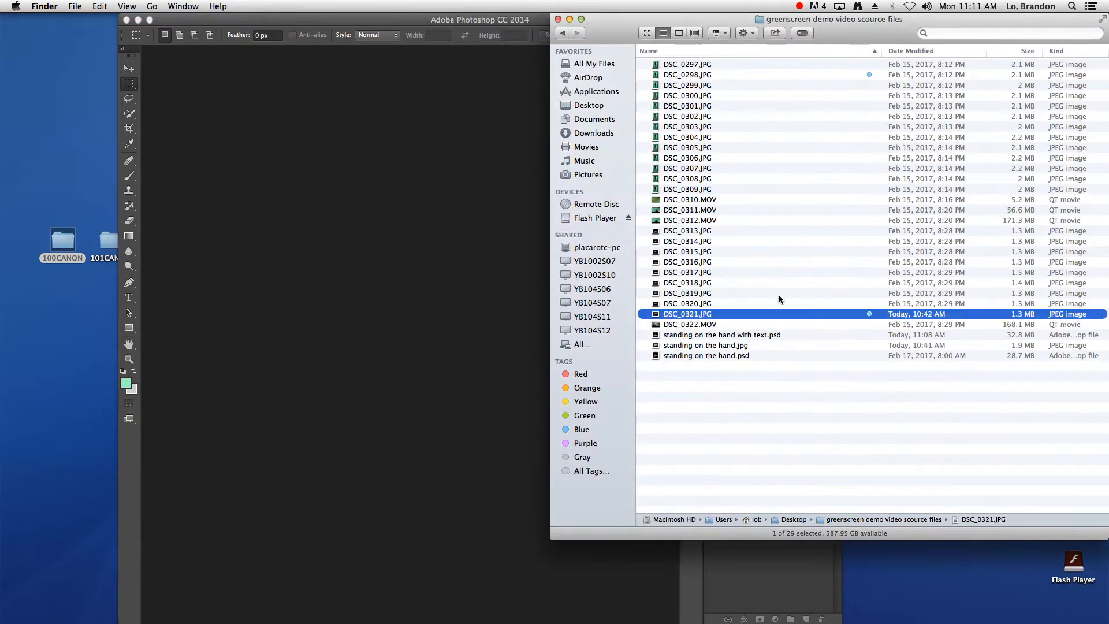
pyautogui.moveTo(706, 315); pyautogui.dragTo(763, 582)
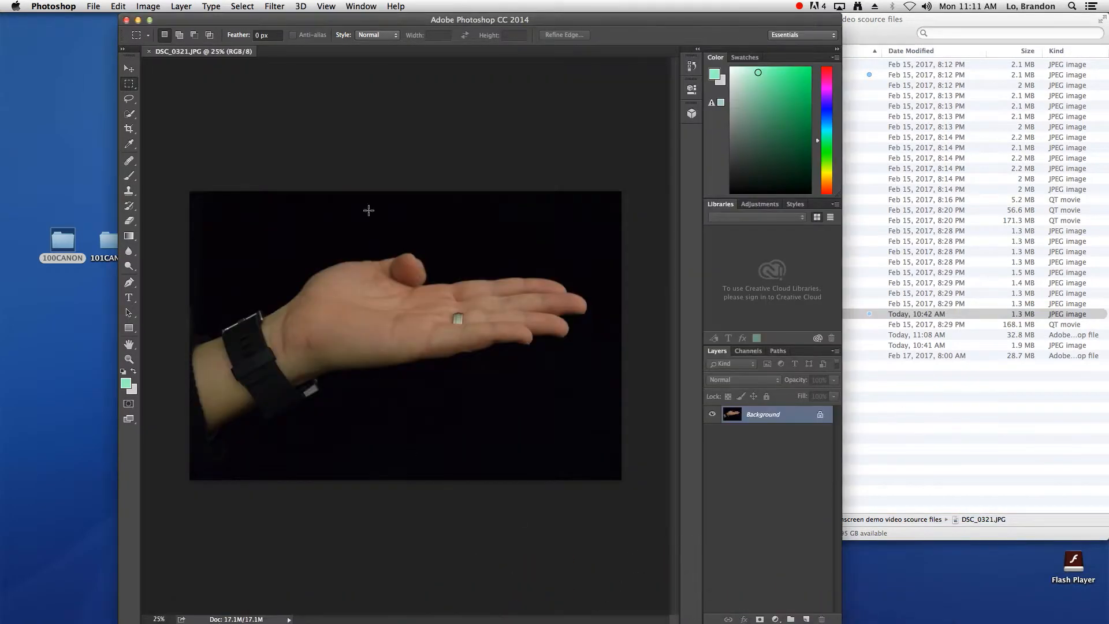
pyautogui.click(874, 38)
pyautogui.click(821, 75)
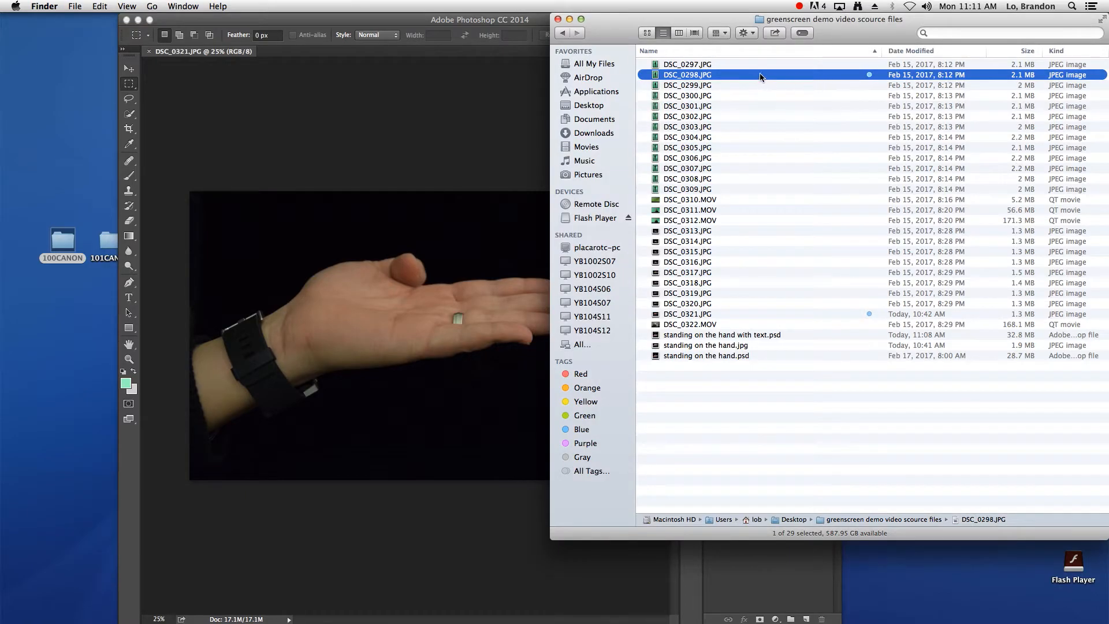
pyautogui.moveTo(762, 74); pyautogui.dragTo(763, 580)
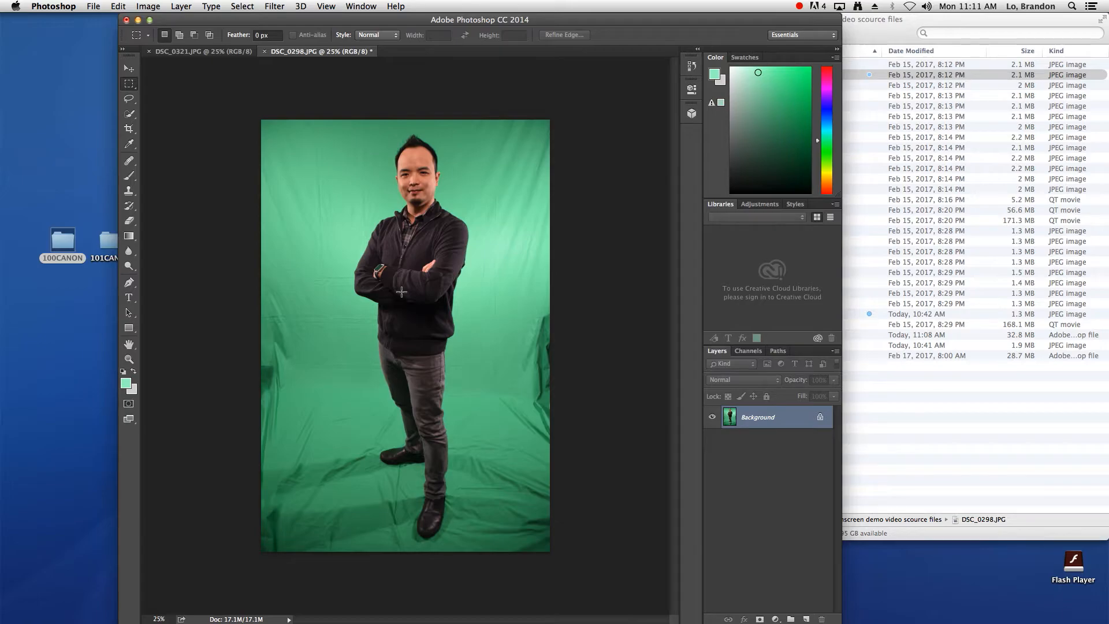
# Start a Color Range selection on DSC_0298.JPG and sample the bright green backdrop beside the man's head and shoulder
pyautogui.click(226, 53)
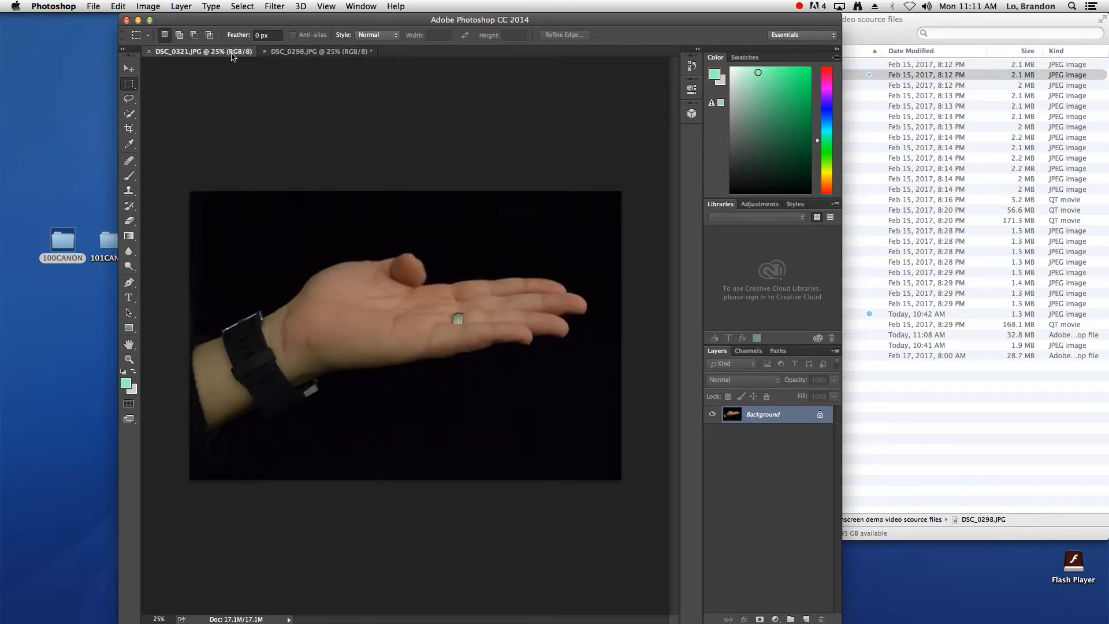
pyautogui.click(300, 53)
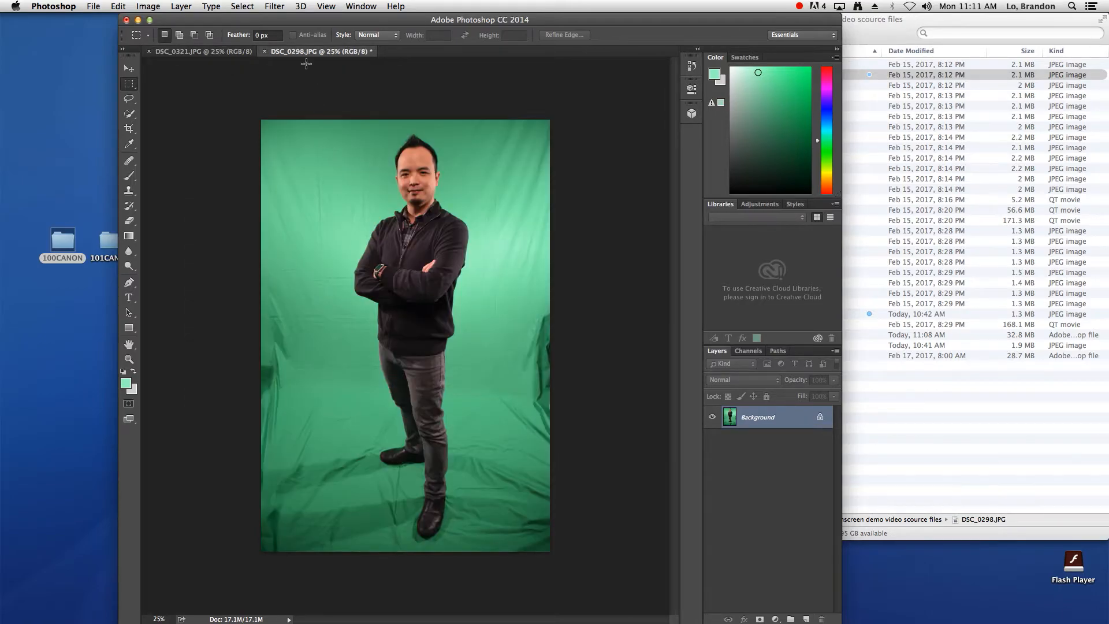
pyautogui.click(242, 7)
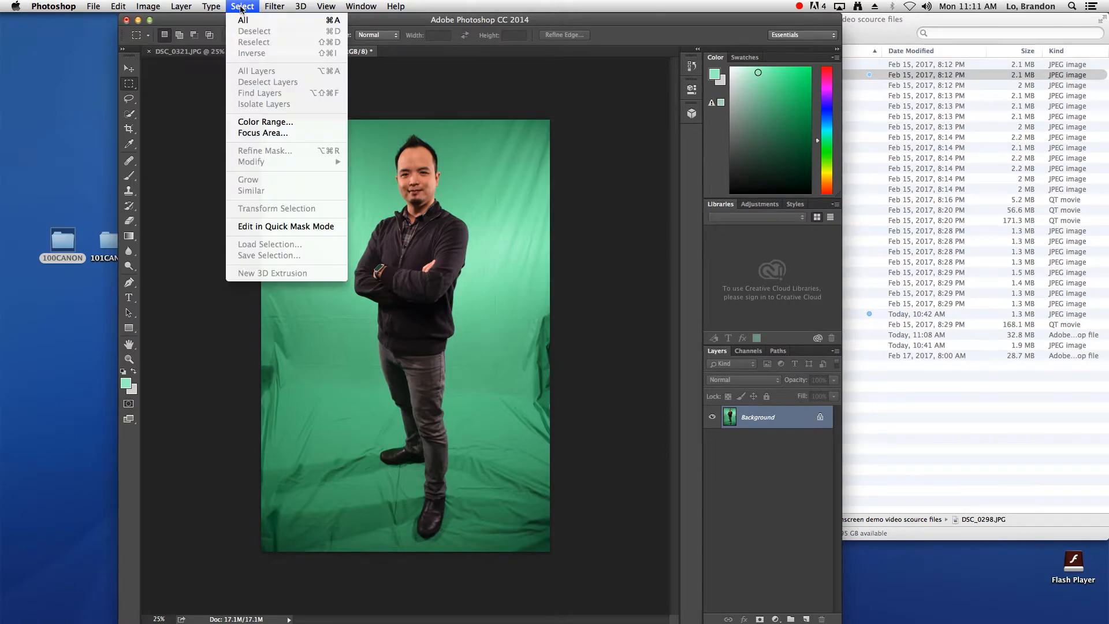
pyautogui.click(270, 128)
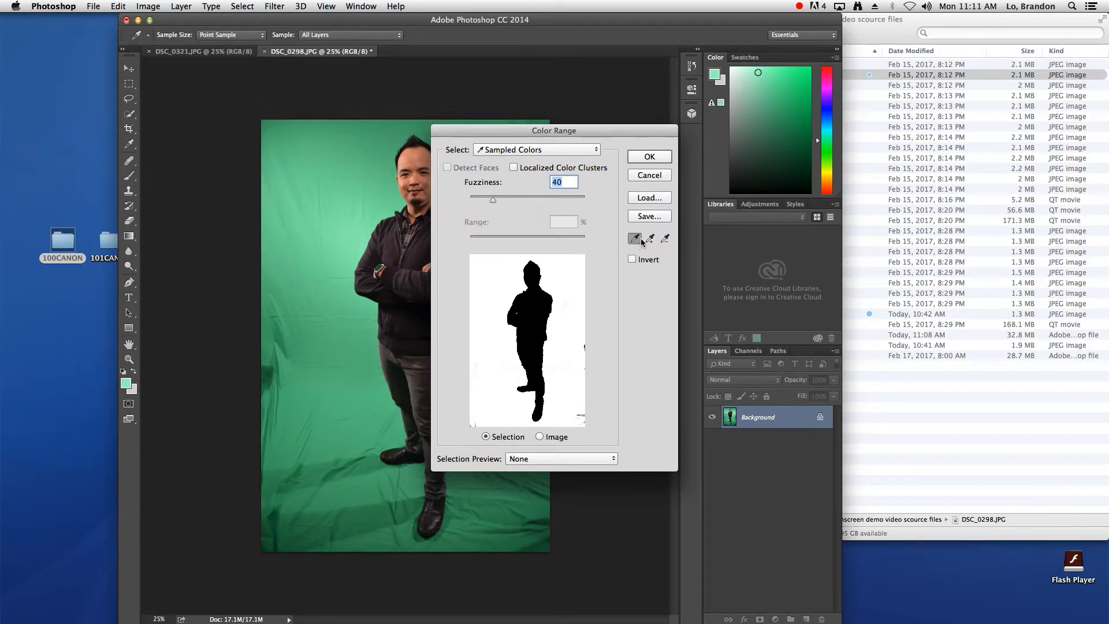
pyautogui.click(636, 241)
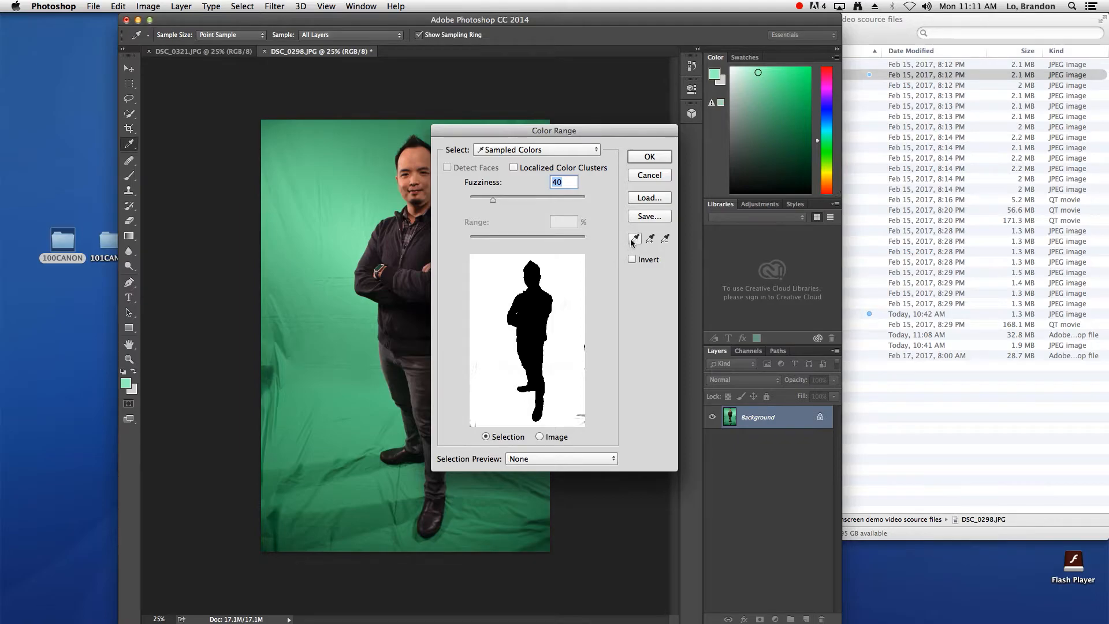
pyautogui.click(363, 209)
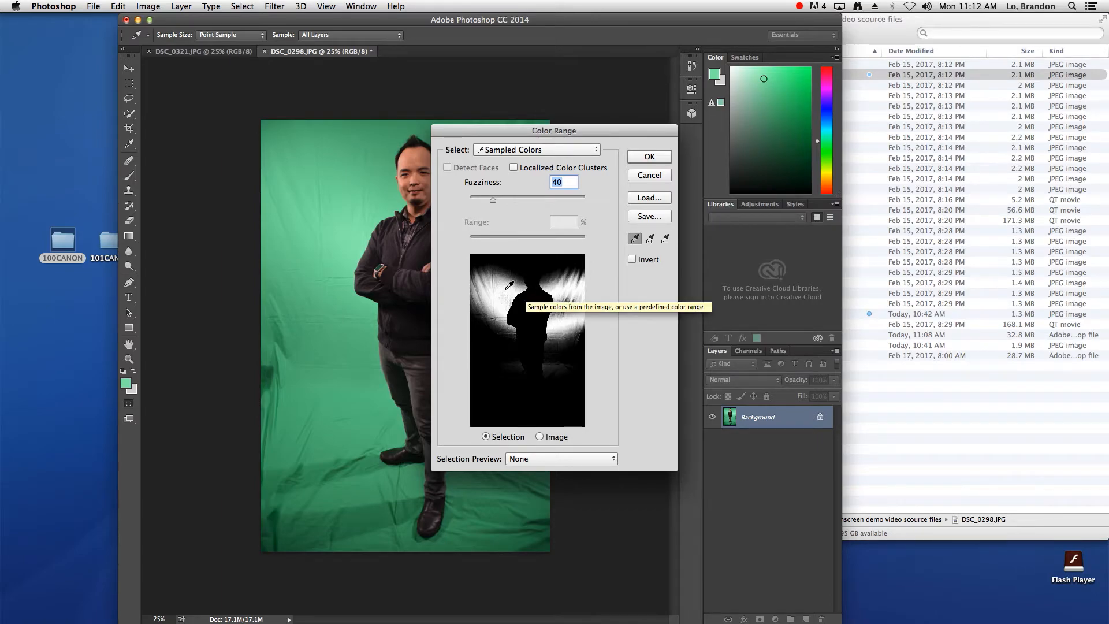
pyautogui.click(370, 194)
pyautogui.click(365, 177)
pyautogui.click(354, 162)
pyautogui.keyDown('shift'); pyautogui.click(363, 142); pyautogui.keyUp('shift')
pyautogui.keyDown('shift'); pyautogui.click(359, 140); pyautogui.keyUp('shift')
# Add the darker greens of the lower backdrop and floor folds to the Color Range samples
pyautogui.keyDown('shift'); pyautogui.click(304, 311); pyautogui.keyUp('shift')
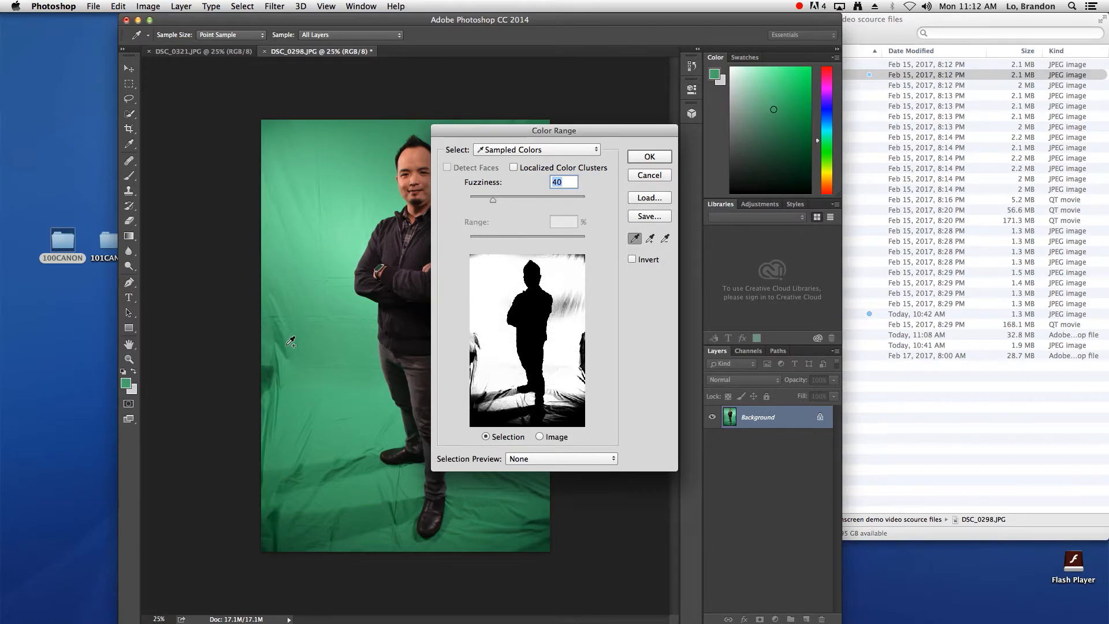
pyautogui.keyDown('shift'); pyautogui.click(321, 404); pyautogui.keyUp('shift')
pyautogui.keyDown('shift'); pyautogui.click(361, 468); pyautogui.keyUp('shift')
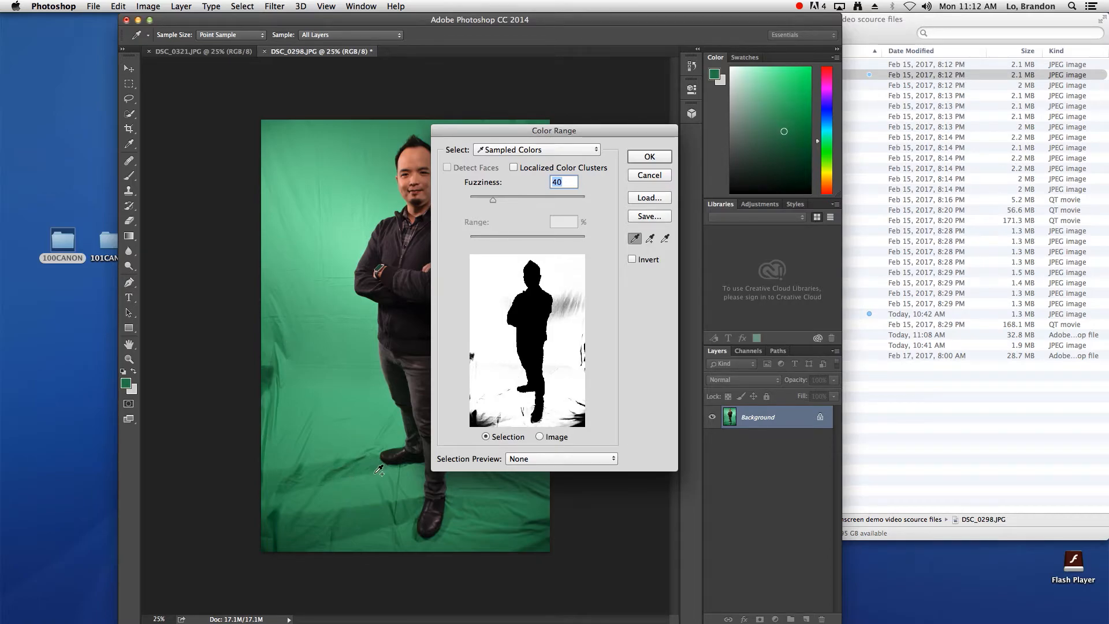
pyautogui.keyDown('shift'); pyautogui.click(512, 523); pyautogui.keyUp('shift')
pyautogui.keyDown('shift'); pyautogui.click(355, 301); pyautogui.keyUp('shift')
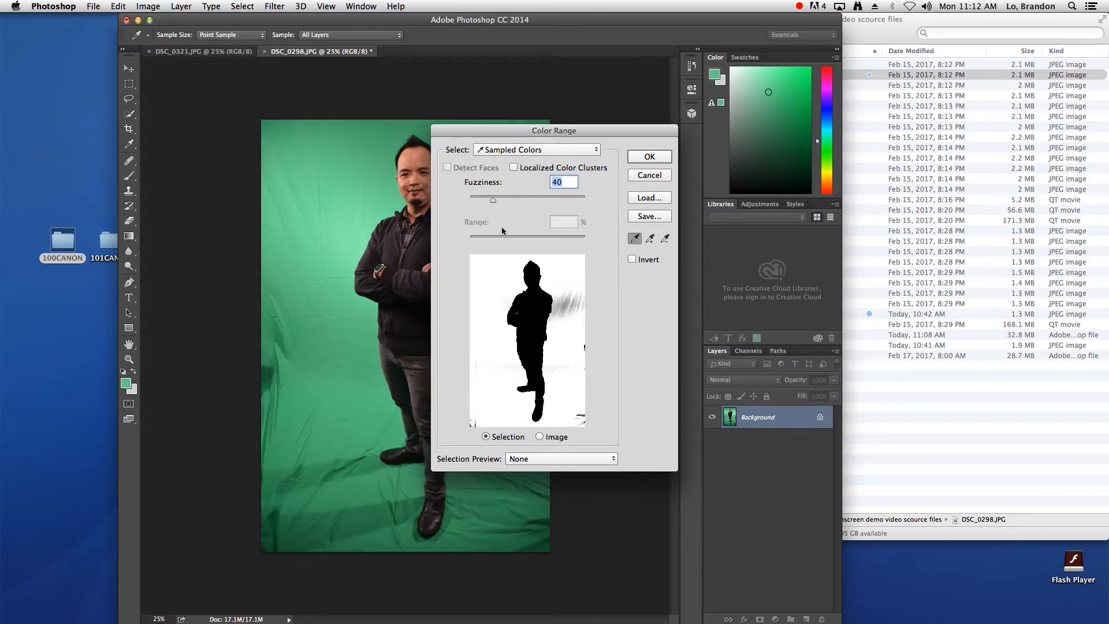
# Add the bright green backdrop on the other side of the man's torso to the samples and apply the color range
pyautogui.moveTo(516, 132); pyautogui.dragTo(681, 136)
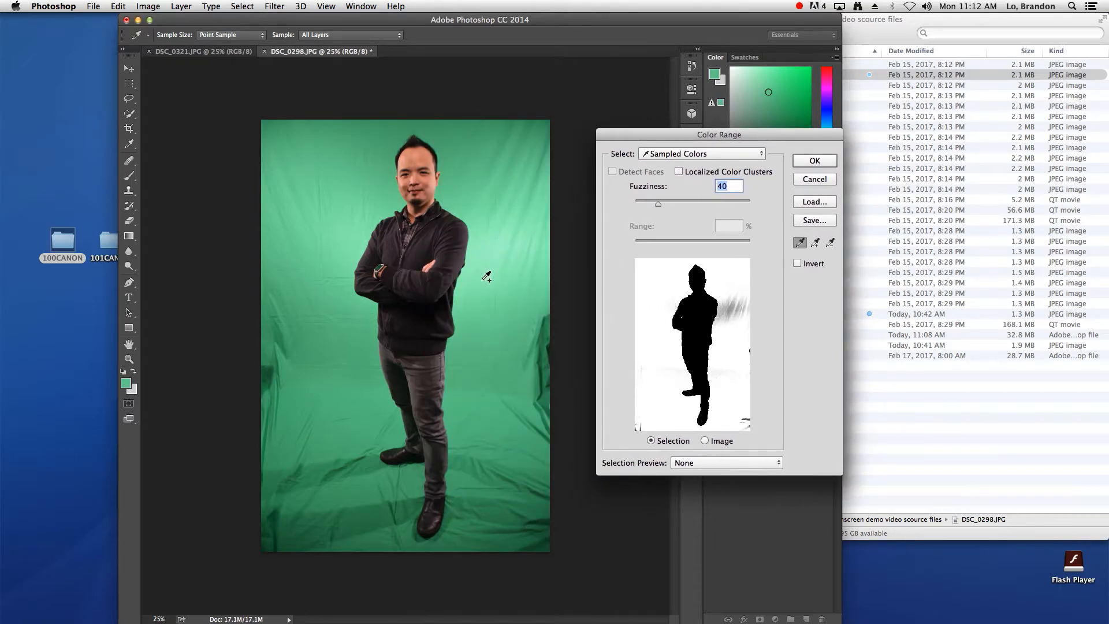
pyautogui.keyDown('shift'); pyautogui.click(487, 279); pyautogui.keyUp('shift')
pyautogui.keyDown('shift'); pyautogui.click(516, 259); pyautogui.keyUp('shift')
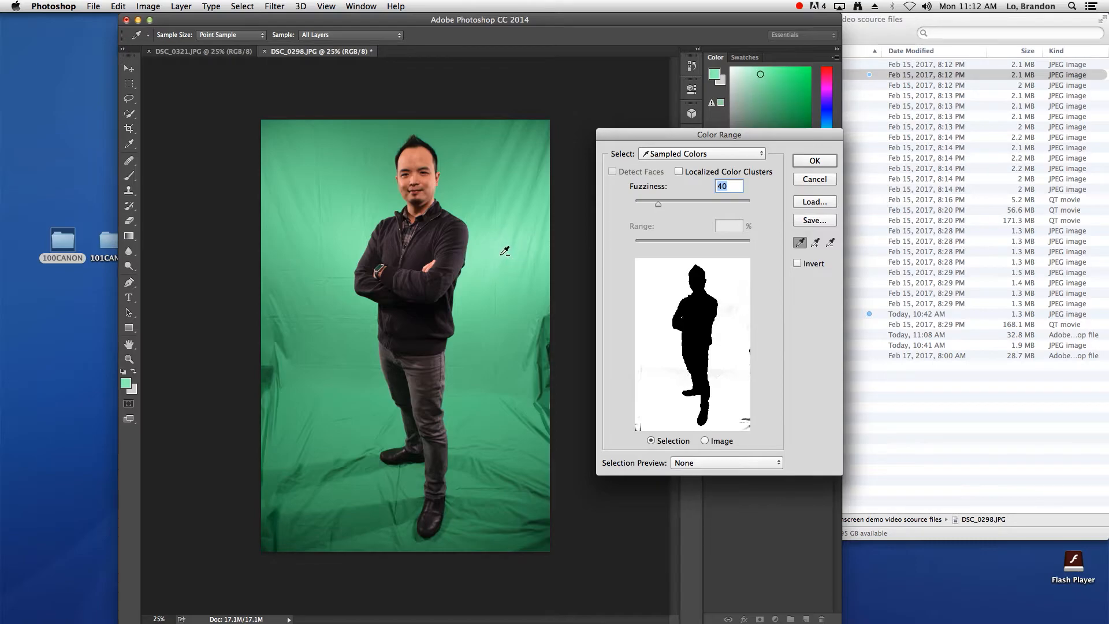
pyautogui.keyDown('shift'); pyautogui.click(491, 263); pyautogui.keyUp('shift')
pyautogui.click(819, 161)
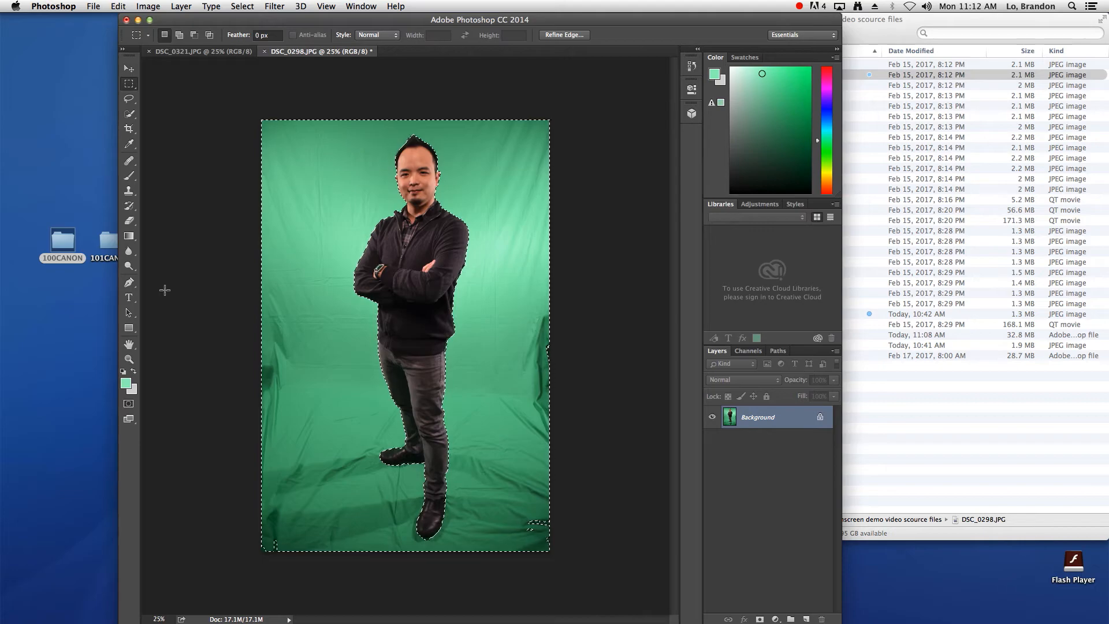
# Clean up the selection with the Lasso, adding the missed backdrop corners and edge and excluding the man's watch
pyautogui.click(129, 98)
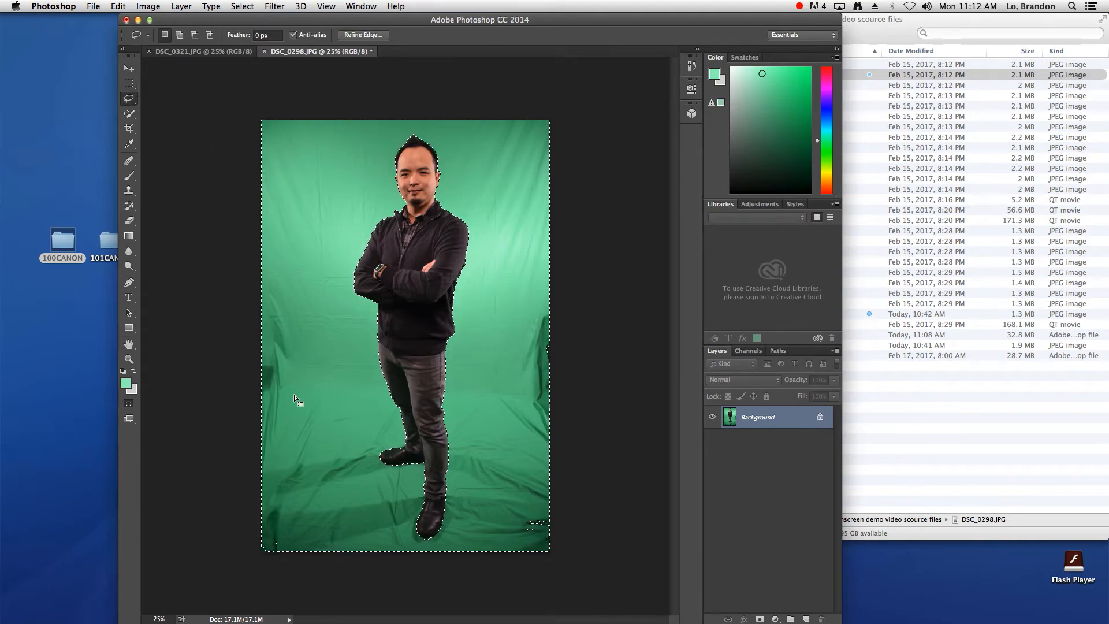
pyautogui.press('shift')
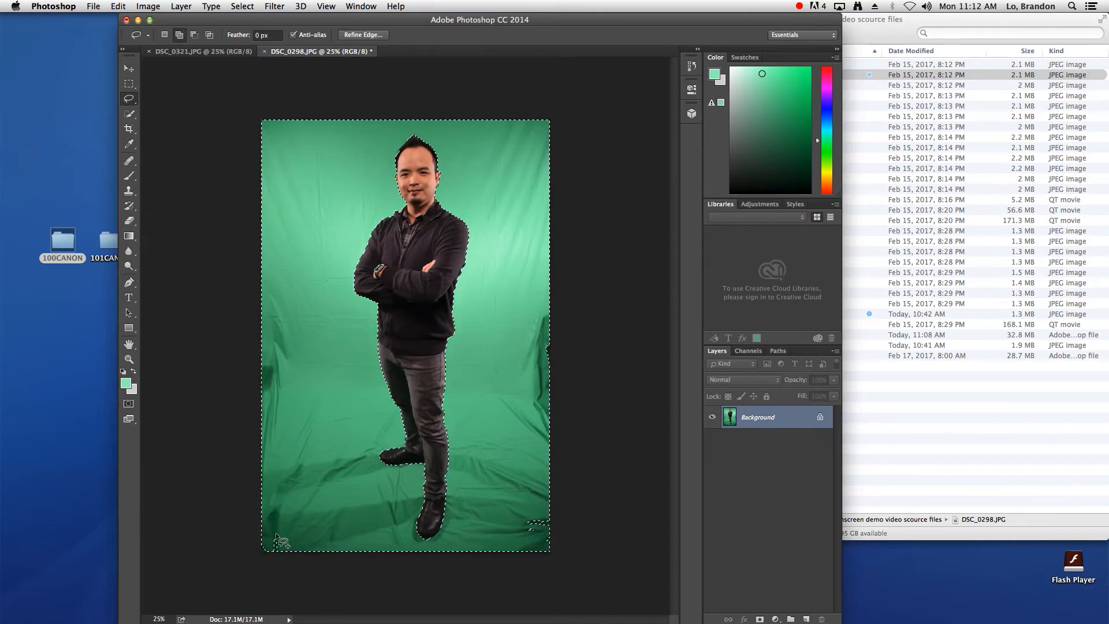
pyautogui.moveTo(238, 511); pyautogui.dragTo(238, 512)
pyautogui.moveTo(510, 508); pyautogui.dragTo(519, 568)
pyautogui.moveTo(532, 494); pyautogui.dragTo(531, 493)
pyautogui.moveTo(545, 314)
pyautogui.mouseDown()
pyautogui.moveTo(525, 363)
pyautogui.moveTo(567, 415)
pyautogui.moveTo(593, 355)
pyautogui.moveTo(584, 324)
pyautogui.mouseUp()
pyautogui.moveTo(384, 260)
pyautogui.mouseDown()
pyautogui.moveTo(395, 267)
pyautogui.moveTo(381, 281)
pyautogui.moveTo(378, 260)
pyautogui.mouseUp()
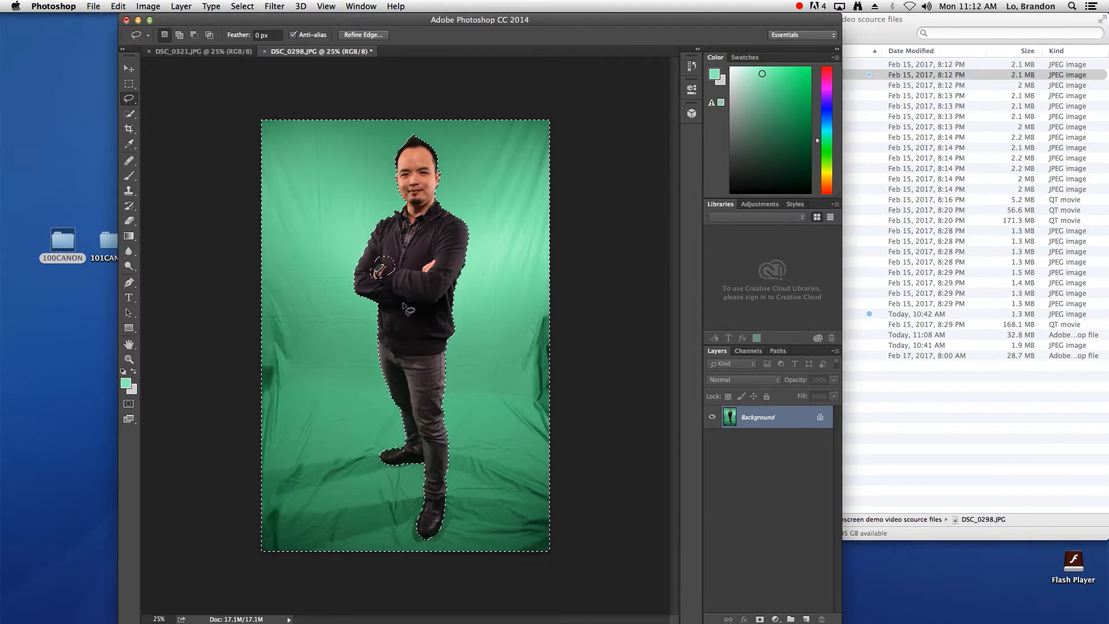
pyautogui.moveTo(382, 245)
pyautogui.mouseDown()
pyautogui.moveTo(411, 261)
pyautogui.moveTo(400, 278)
pyautogui.moveTo(368, 284)
pyautogui.moveTo(373, 246)
pyautogui.mouseUp()
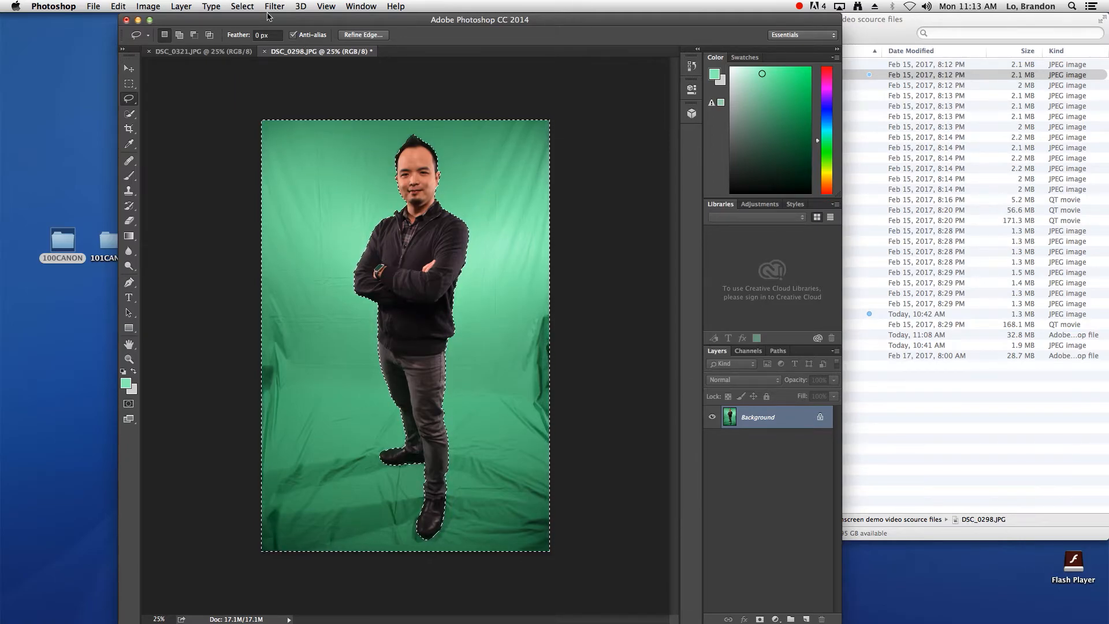
# Invert the selection so that it covers the man, and copy him
pyautogui.click(243, 6)
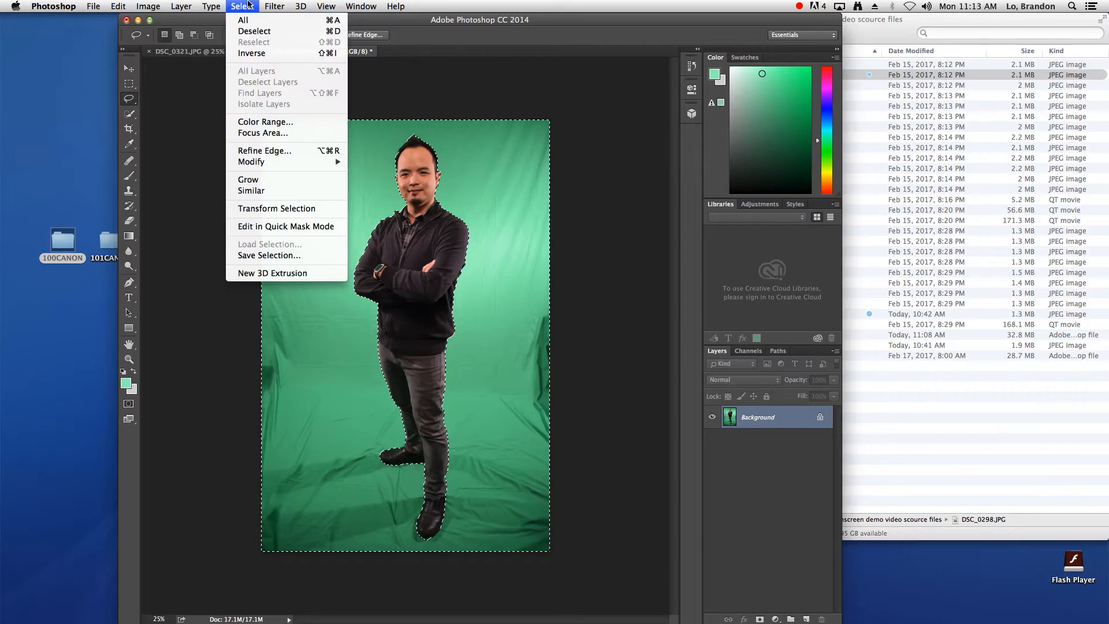
pyautogui.click(257, 53)
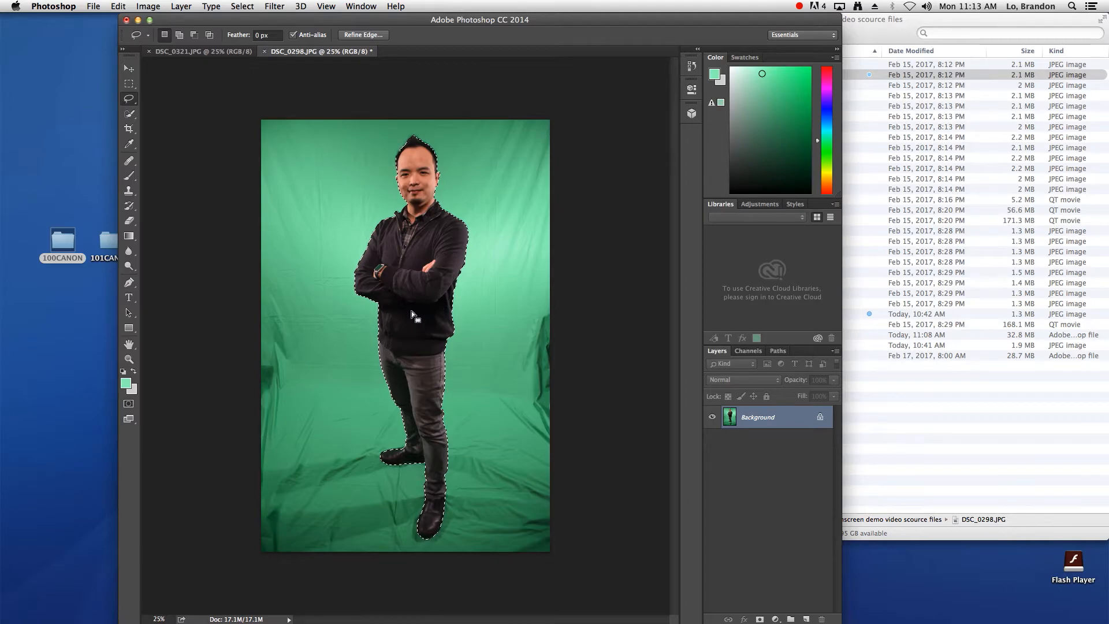
pyautogui.click(117, 7)
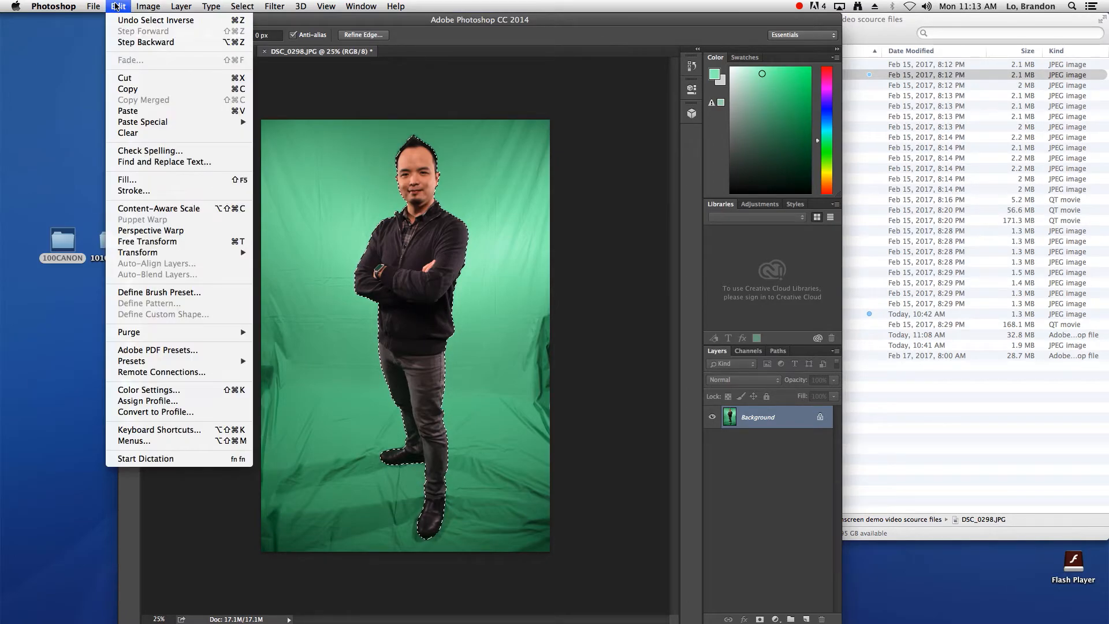
pyautogui.click(130, 88)
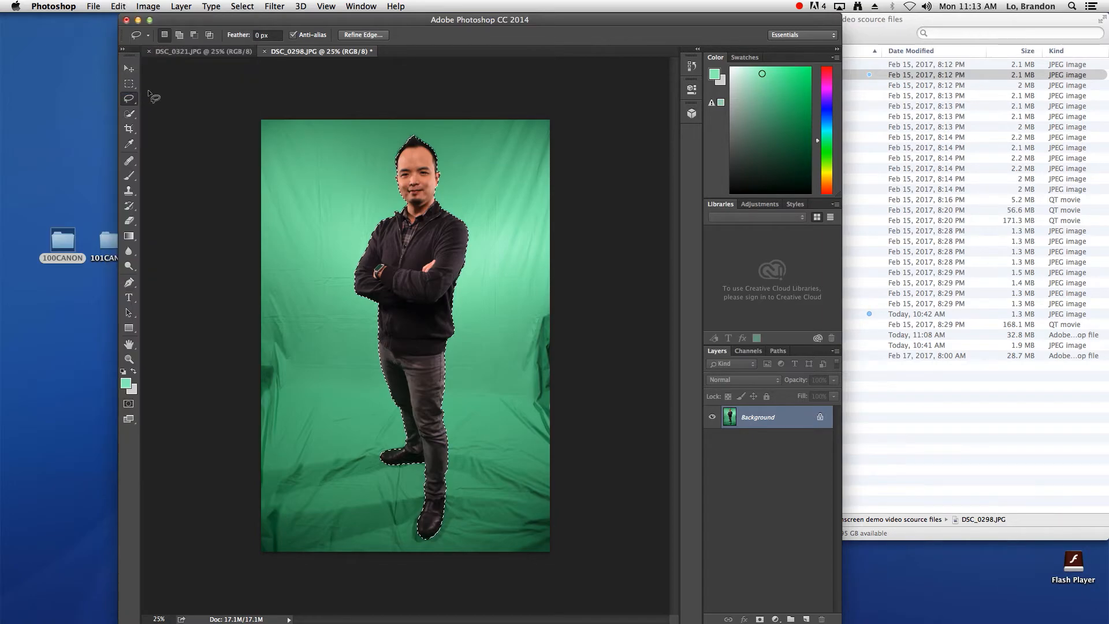
# Extend the canvas of DSC_0321.JPG upward to a height of 10 inches, anchored at bottom center, with black as extension color
pyautogui.click(203, 52)
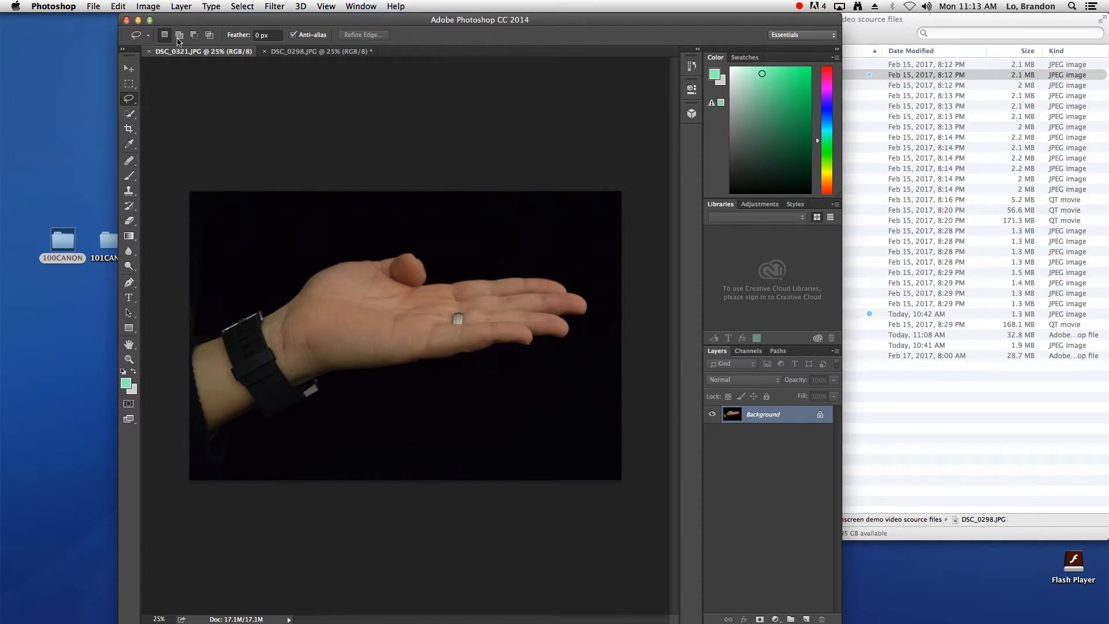
pyautogui.click(120, 7)
pyautogui.moveTo(148, 6)
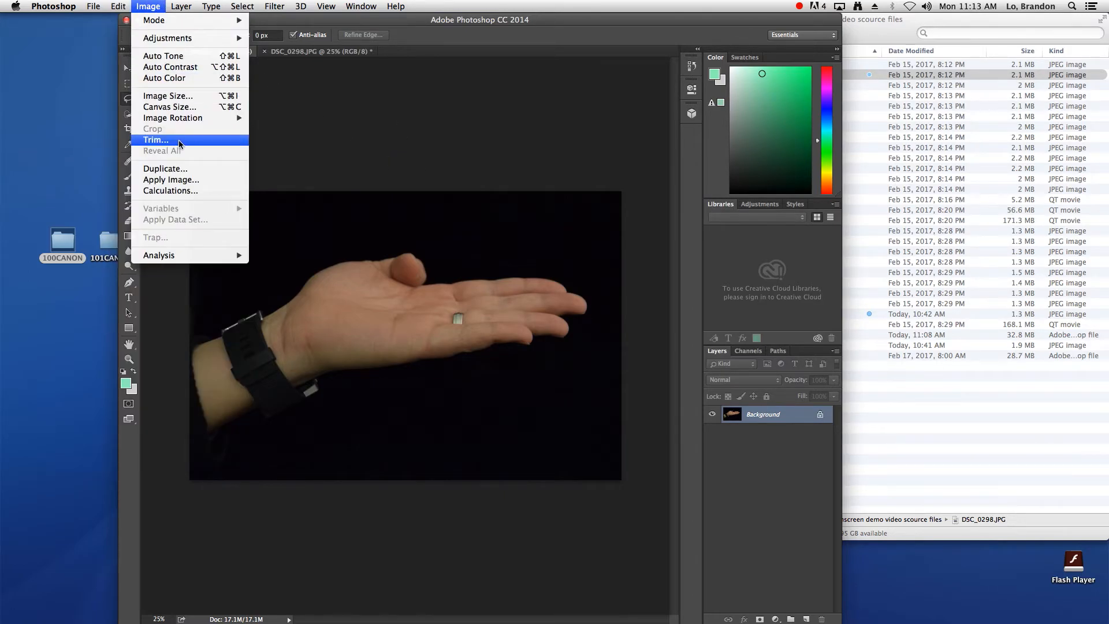
pyautogui.click(213, 108)
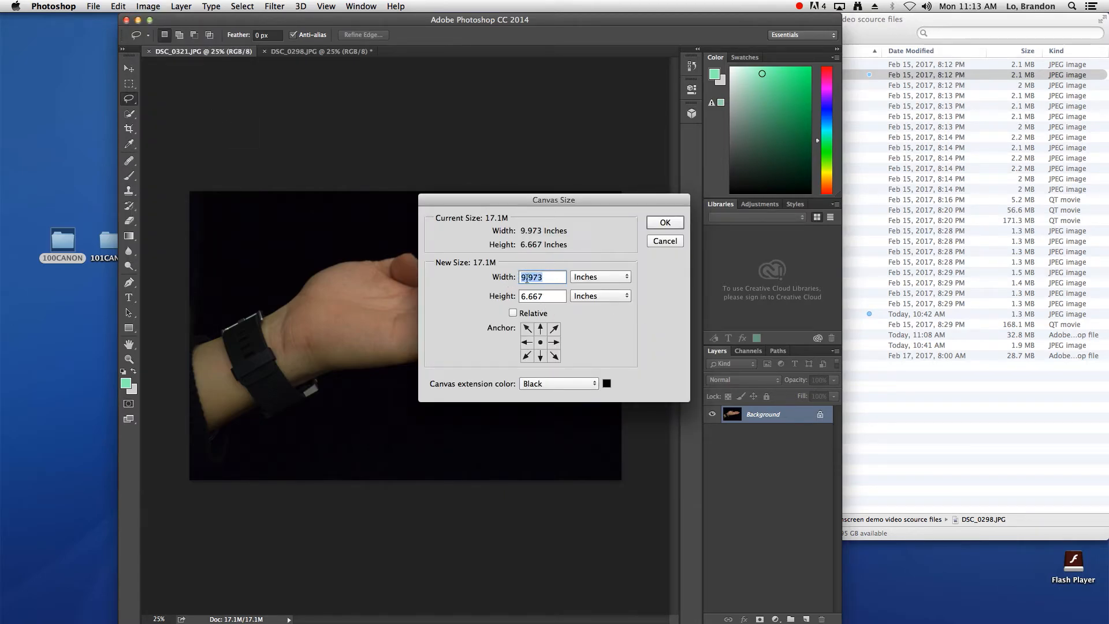
pyautogui.click(555, 295)
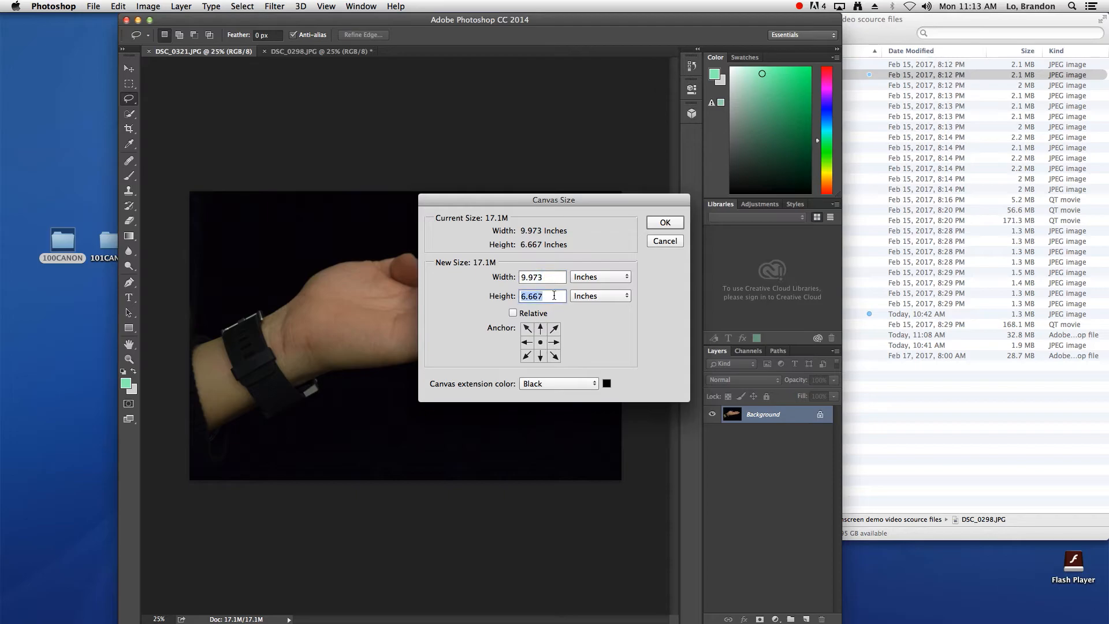
pyautogui.write('10')
pyautogui.click(541, 356)
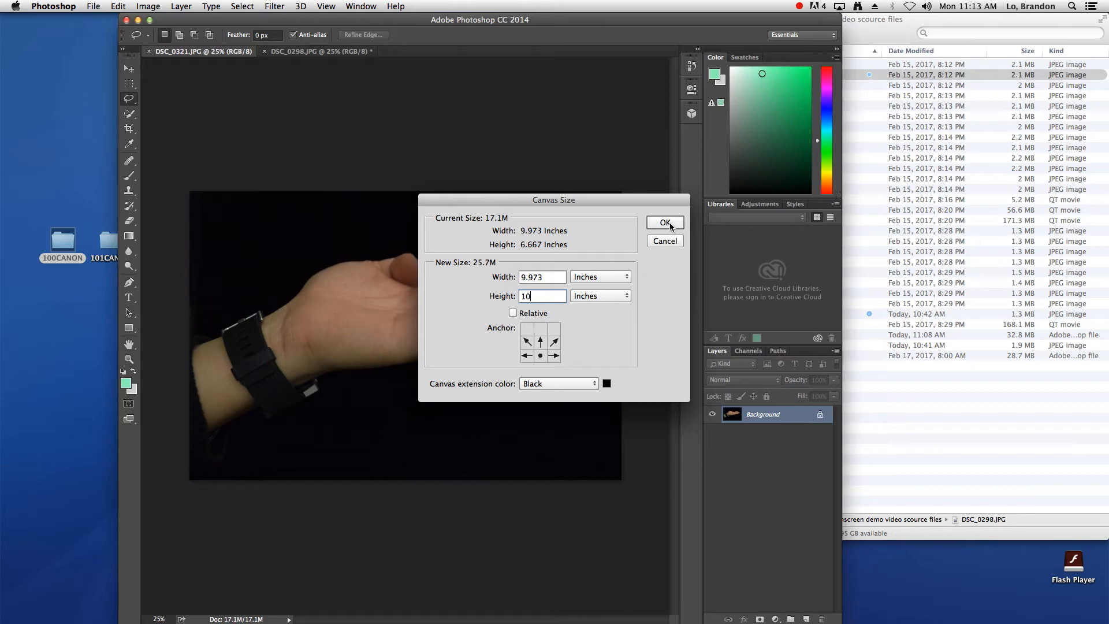
pyautogui.click(539, 384)
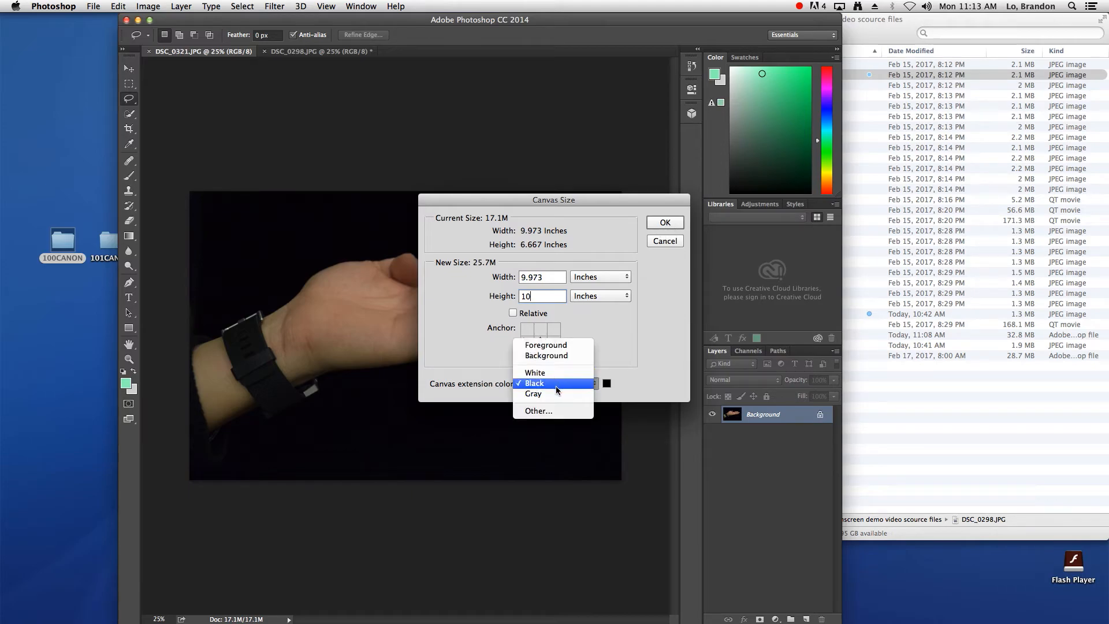
pyautogui.click(549, 386)
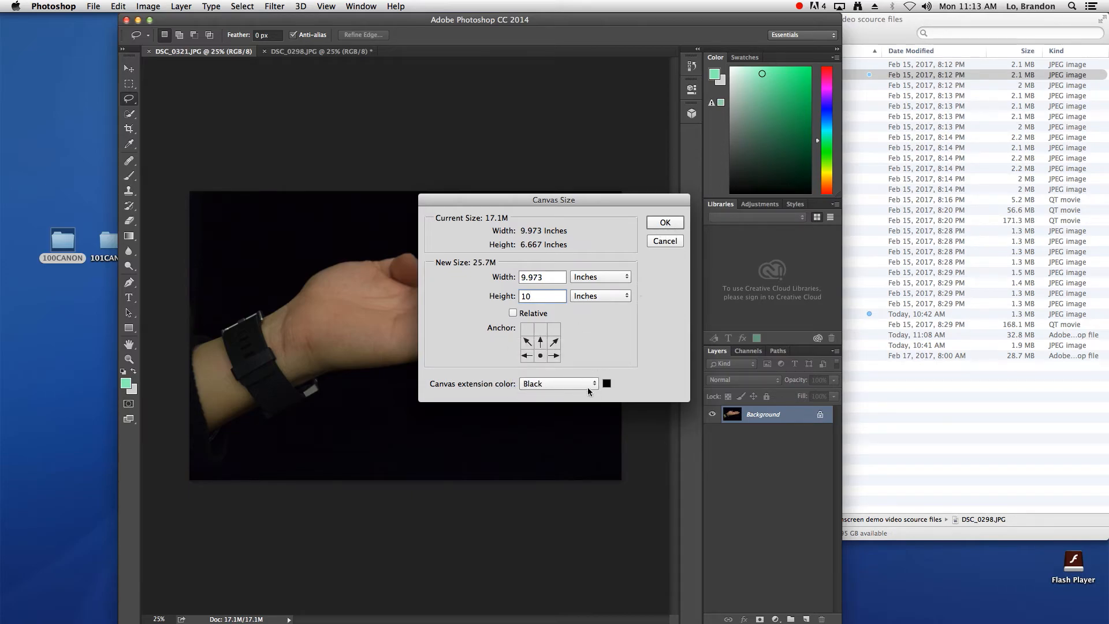
pyautogui.click(679, 224)
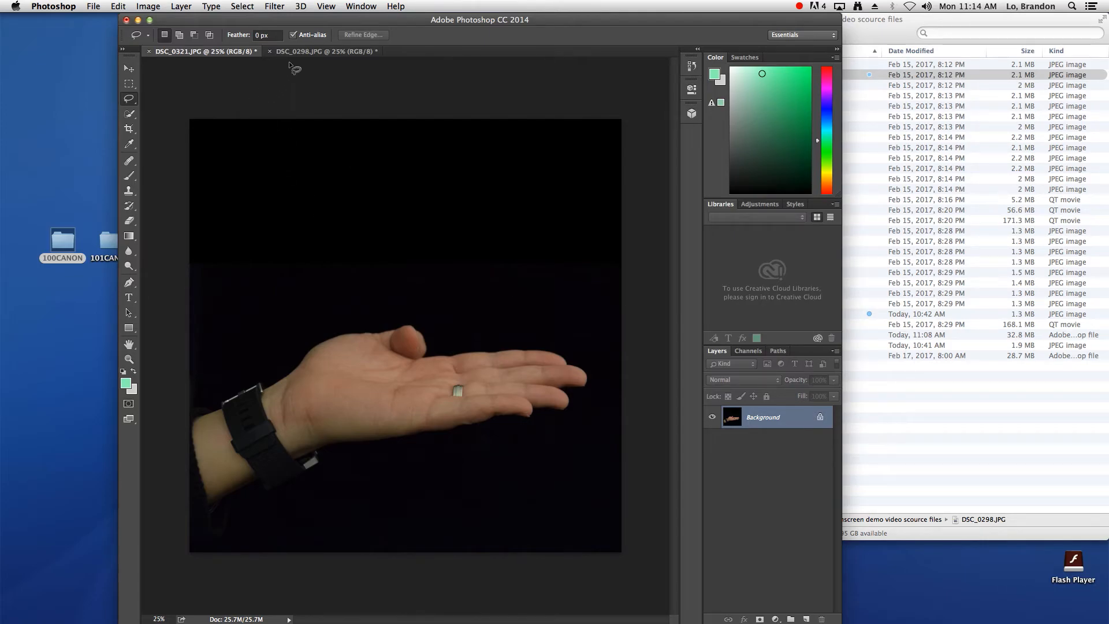
# Paste the copied man into the hand image as a new layer
pyautogui.click(117, 7)
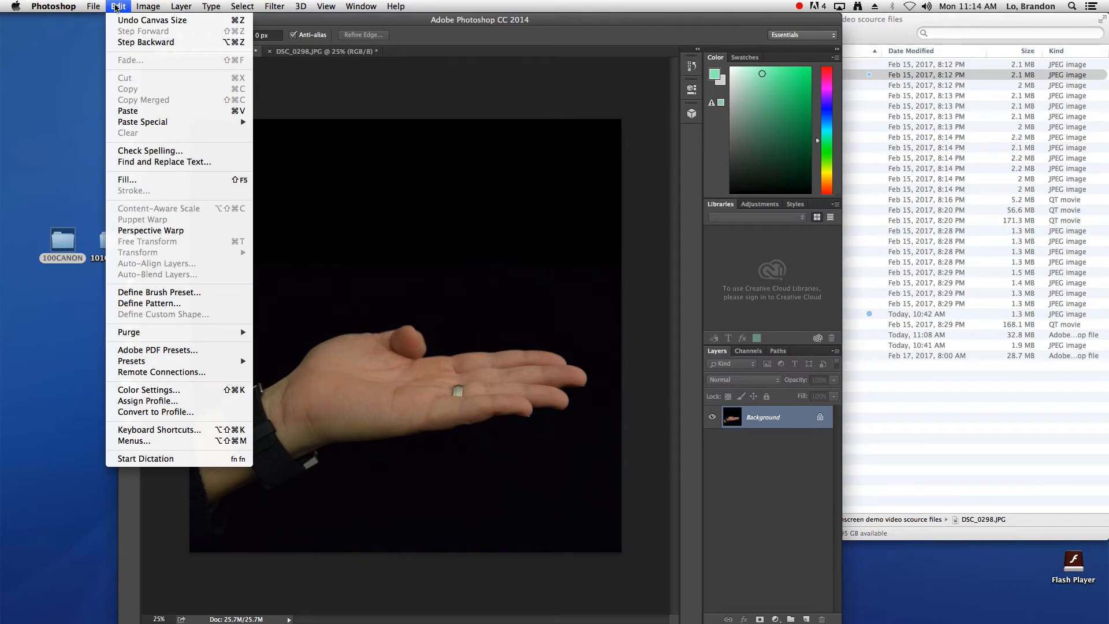
pyautogui.click(157, 115)
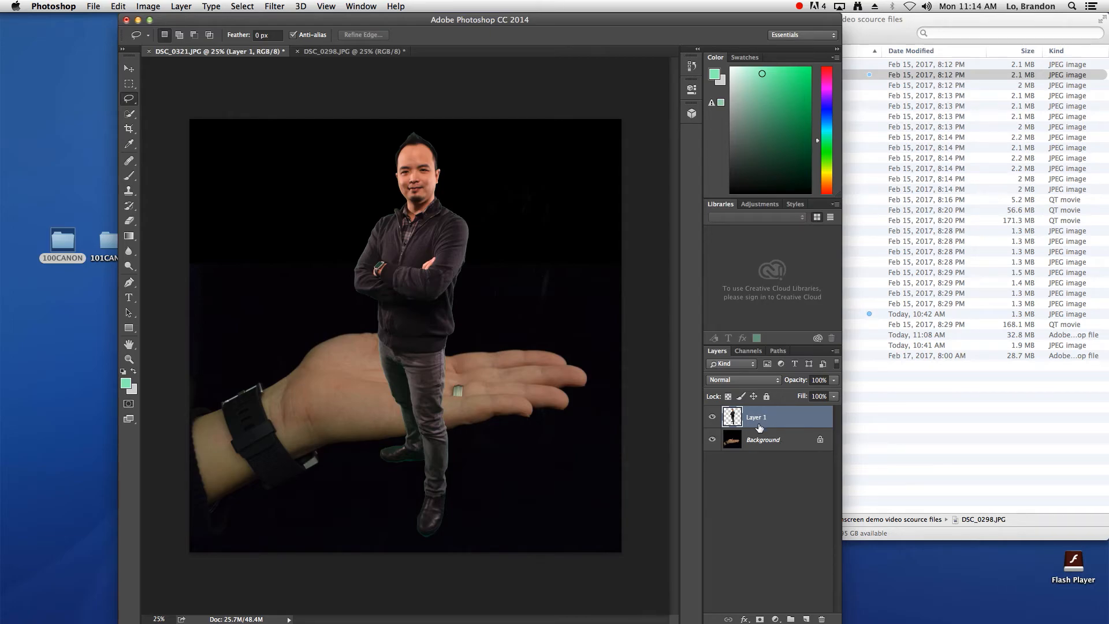
pyautogui.click(149, 6)
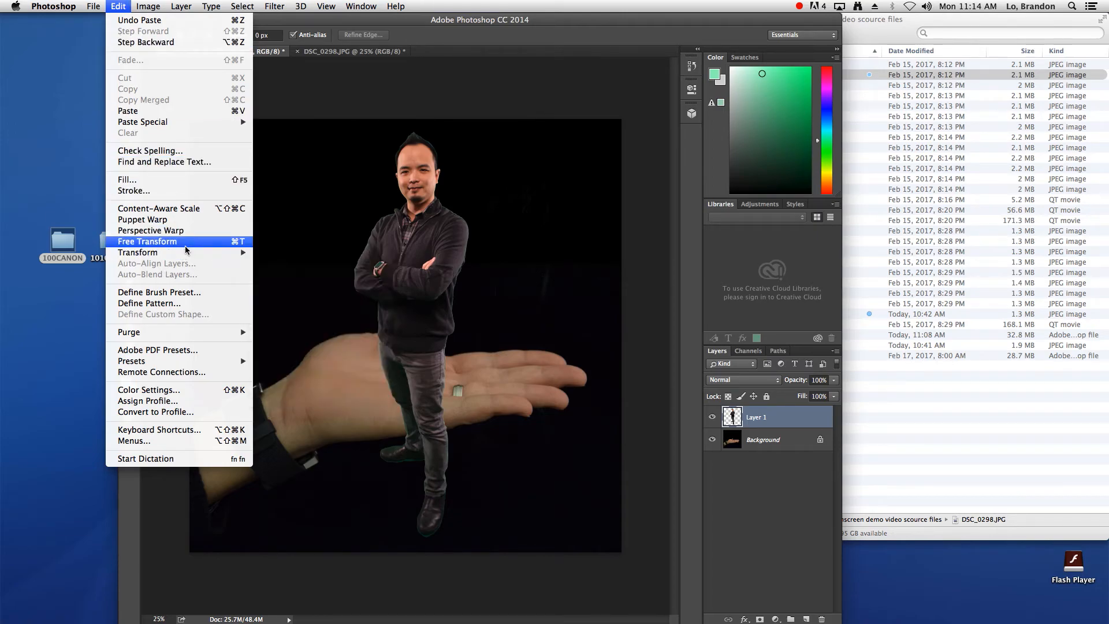
pyautogui.click(275, 271)
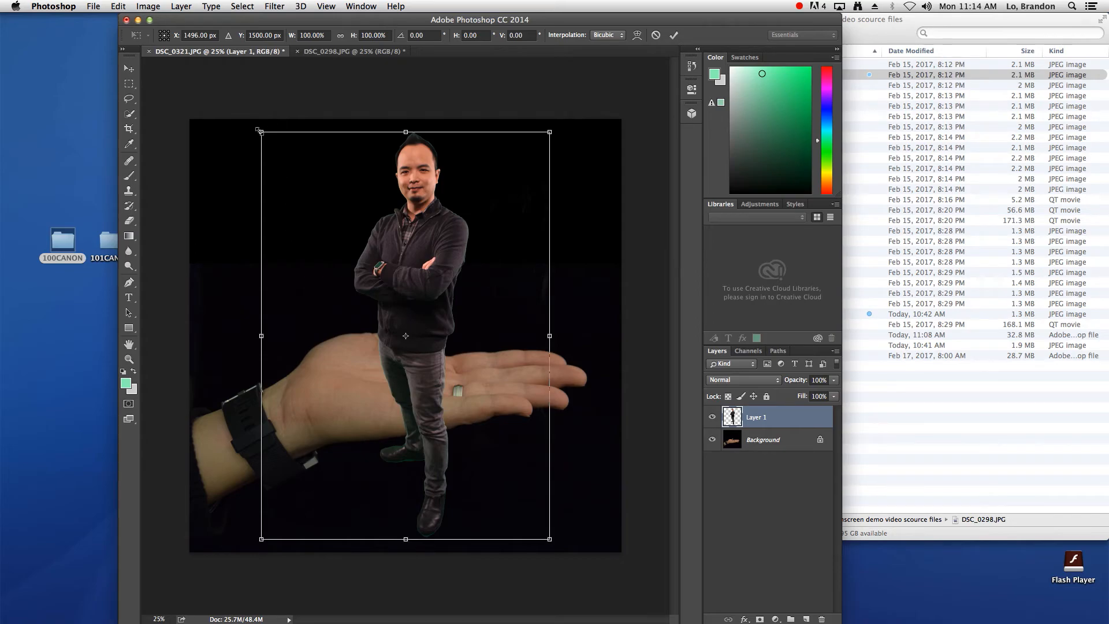
pyautogui.moveTo(259, 131); pyautogui.dragTo(405, 370)
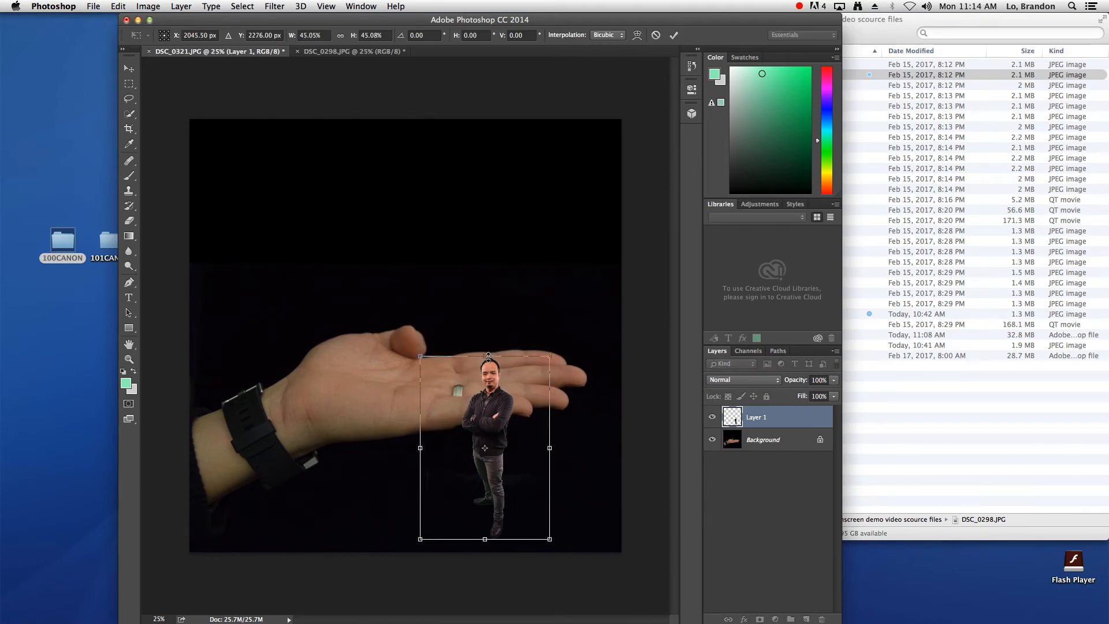
pyautogui.moveTo(487, 355); pyautogui.dragTo(487, 170)
pyautogui.moveTo(421, 350); pyautogui.dragTo(157, 350)
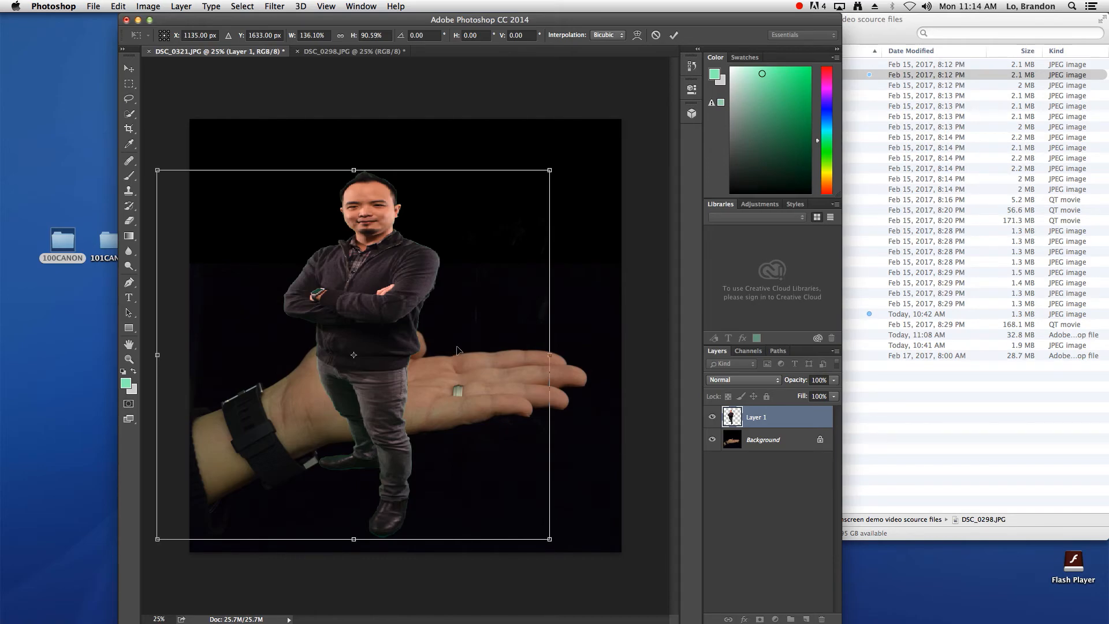
pyautogui.press('Return')
pyautogui.press('l')
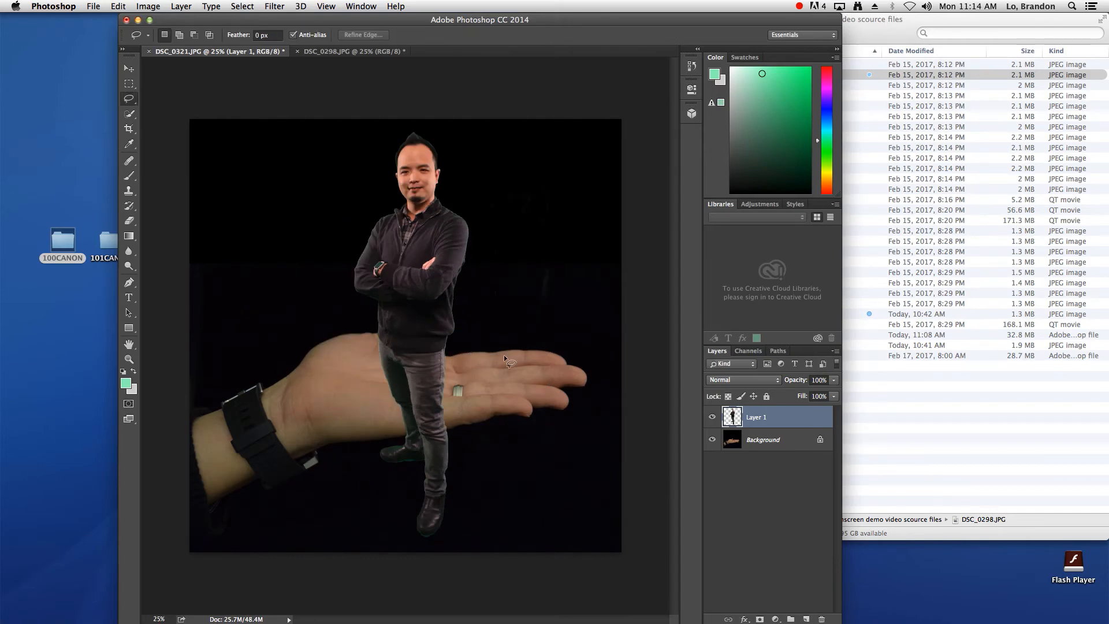
# Scale the man's layer proportionally to about 39% and position him so that his feet stand on the open palm
pyautogui.click(154, 7)
pyautogui.moveTo(120, 7)
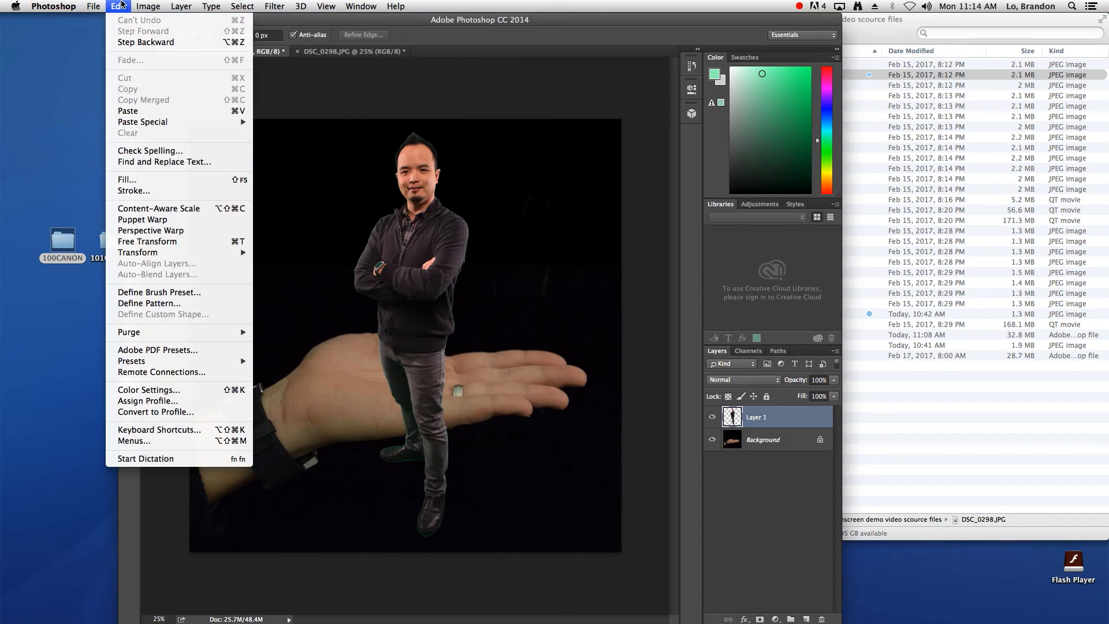
pyautogui.moveTo(234, 253)
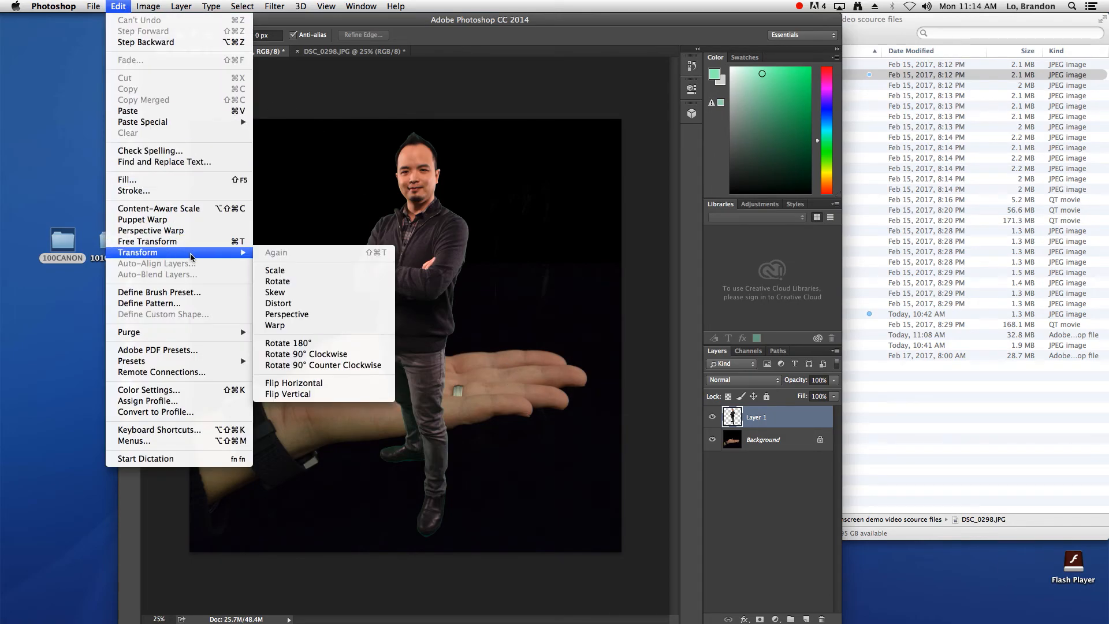
pyautogui.click(283, 272)
pyautogui.moveTo(261, 134); pyautogui.dragTo(399, 327)
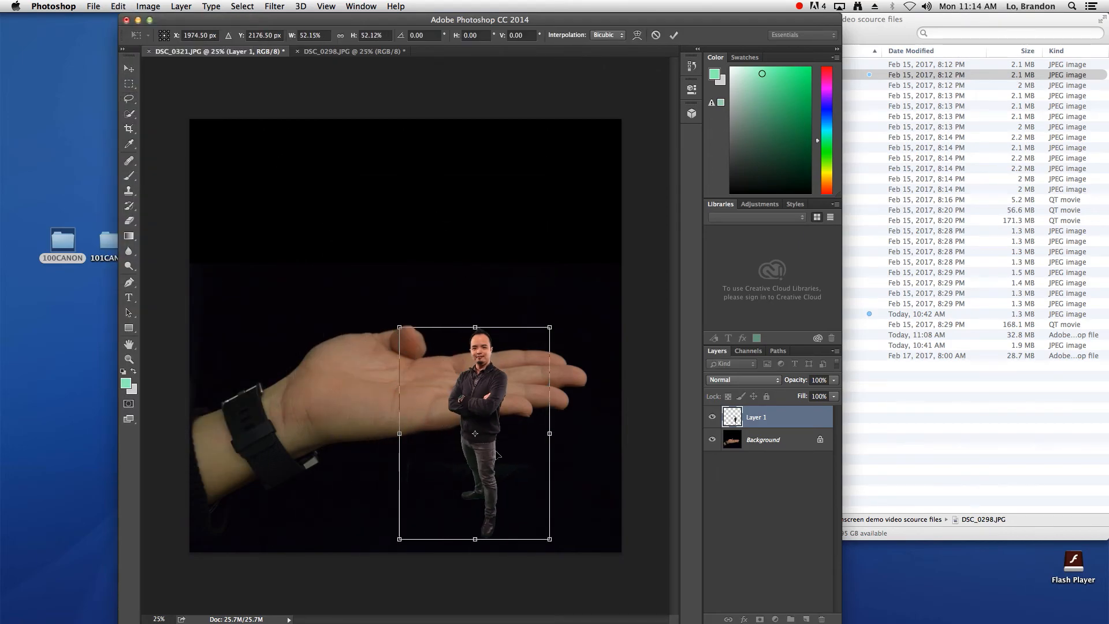
pyautogui.moveTo(494, 471); pyautogui.dragTo(416, 337)
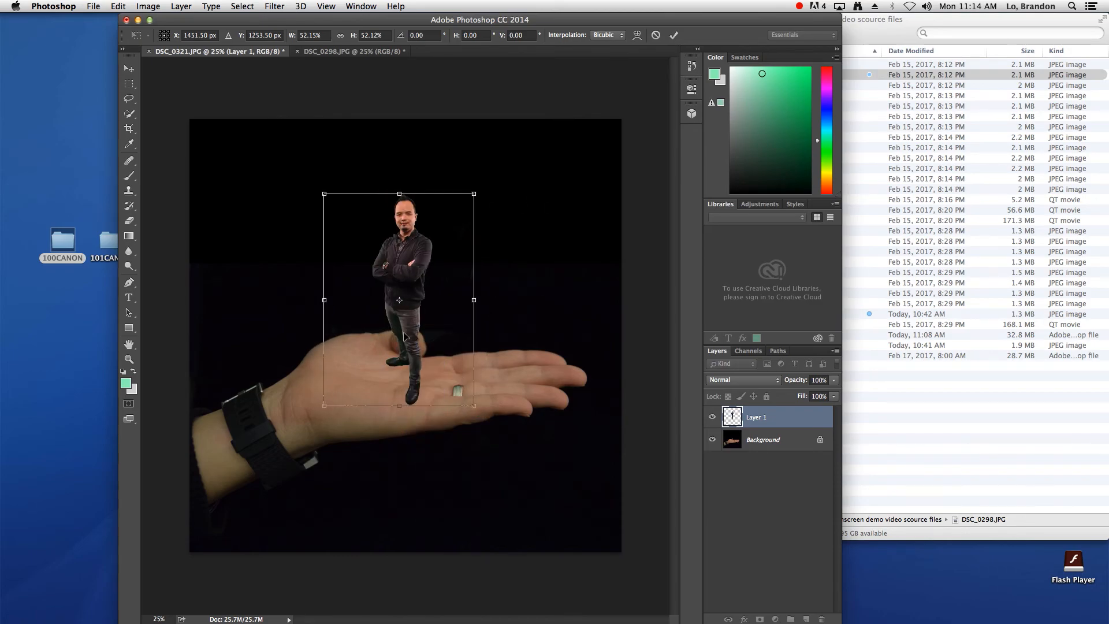
pyautogui.moveTo(475, 193); pyautogui.dragTo(420, 234)
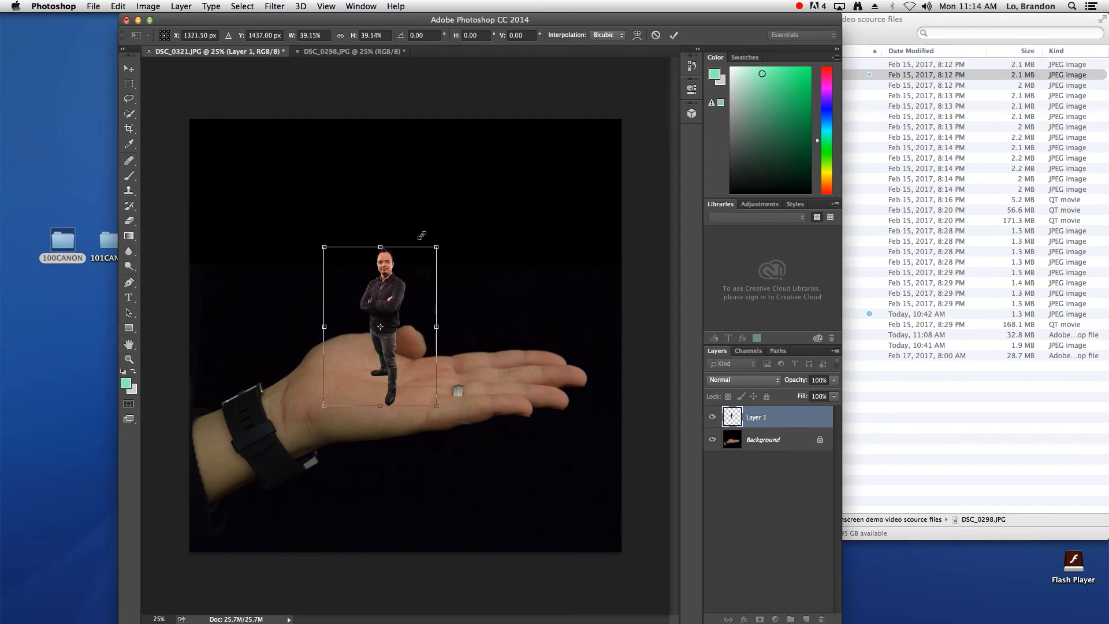
pyautogui.moveTo(411, 312); pyautogui.dragTo(417, 304)
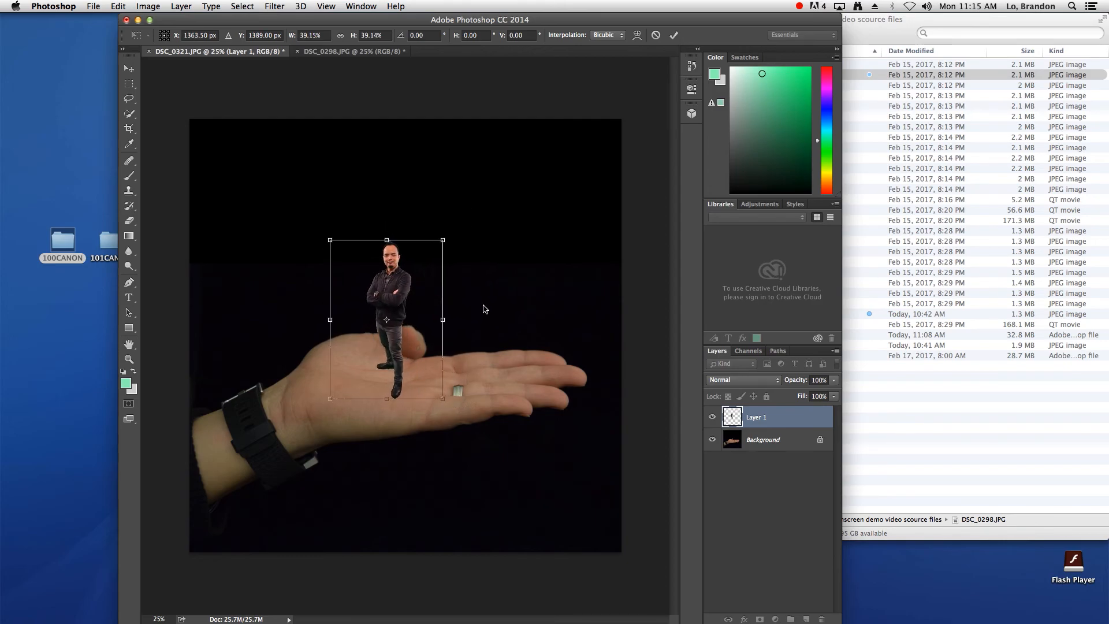
pyautogui.press('Return')
pyautogui.press('l')
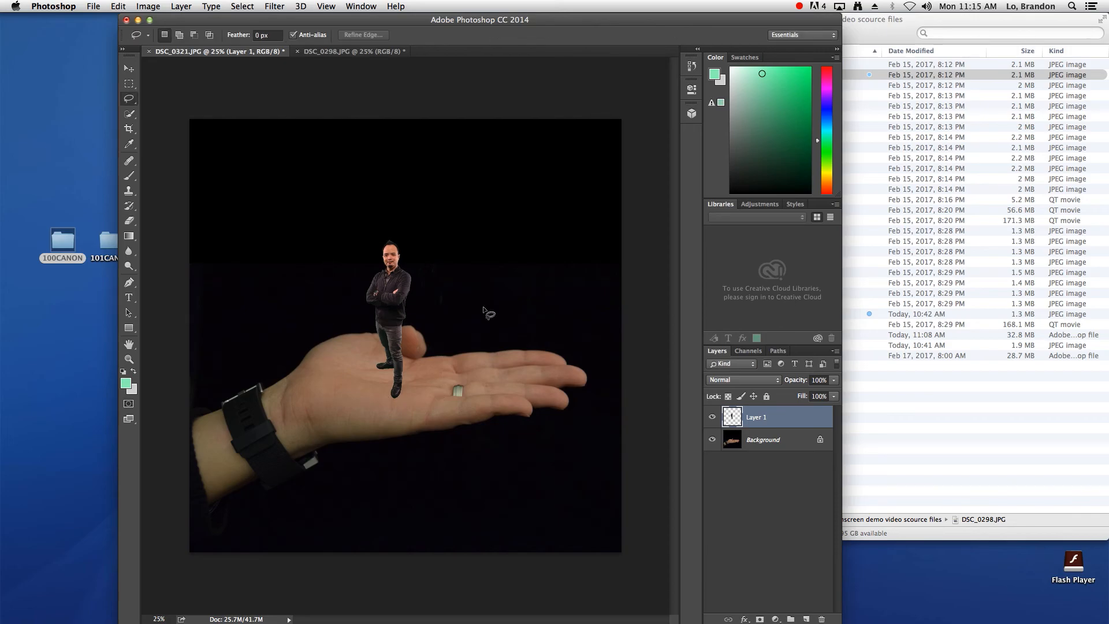